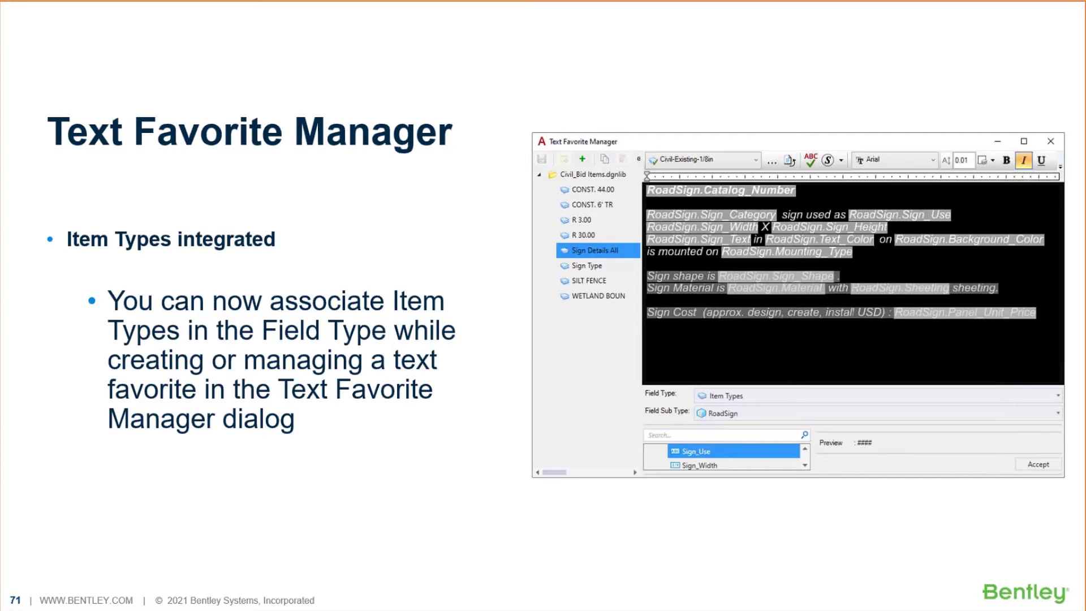
# Step: Leave the slideshow and open WildCardinDisplayRule.dgn from the recent files, then return to the File menu
pyautogui.hotkey('alt', 'Tab')
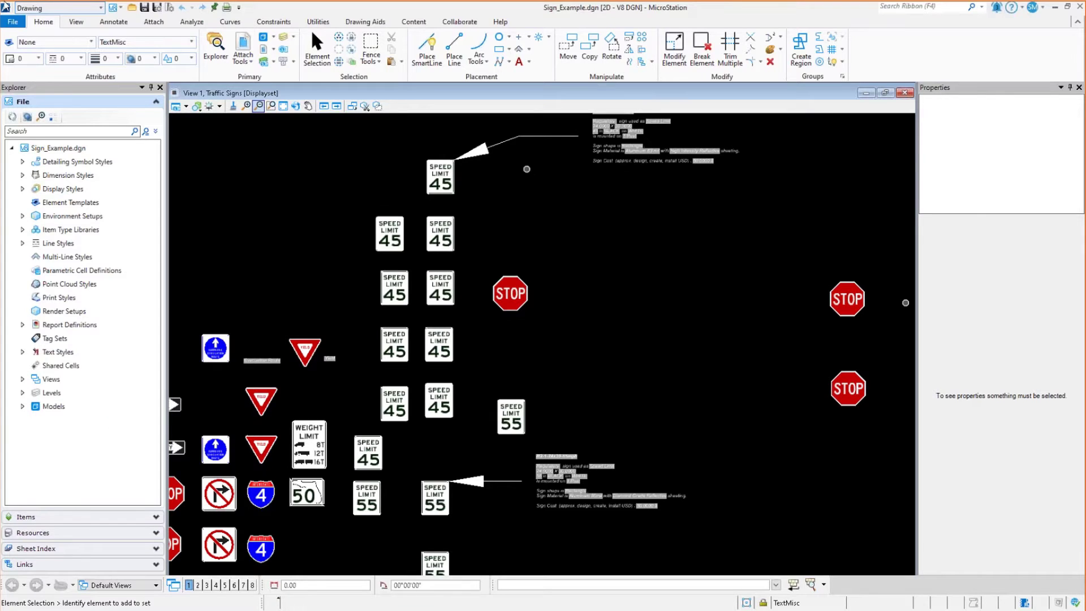
pyautogui.click(12, 22)
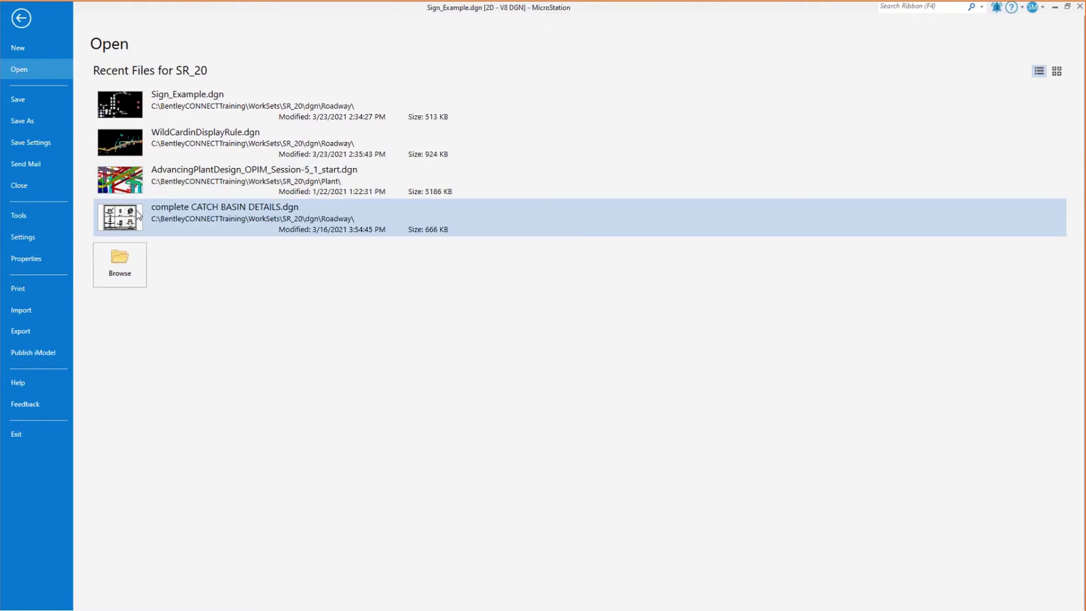
pyautogui.click(135, 153)
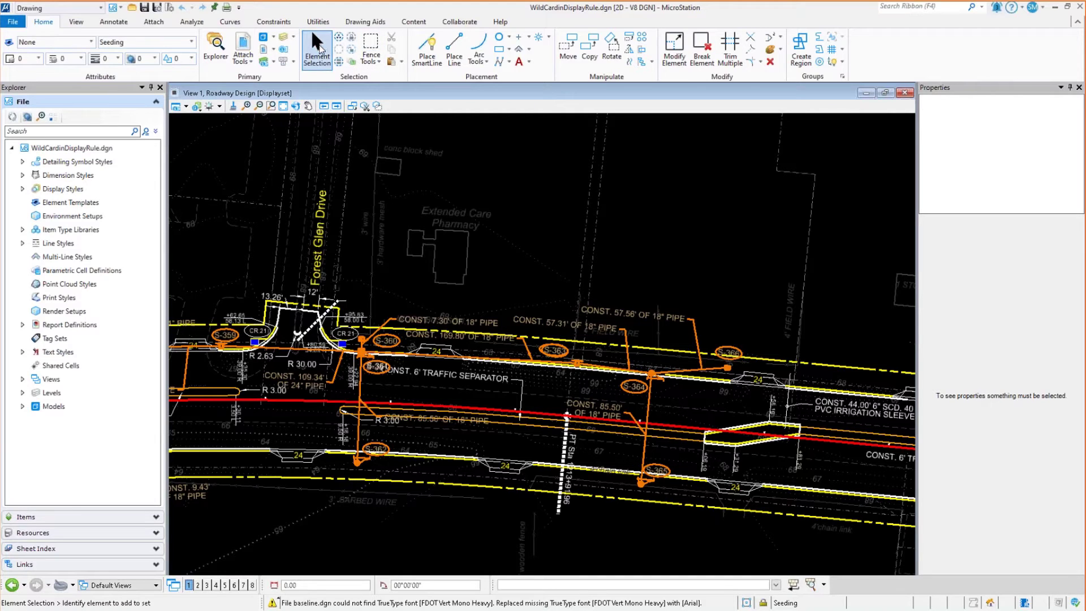
pyautogui.click(12, 22)
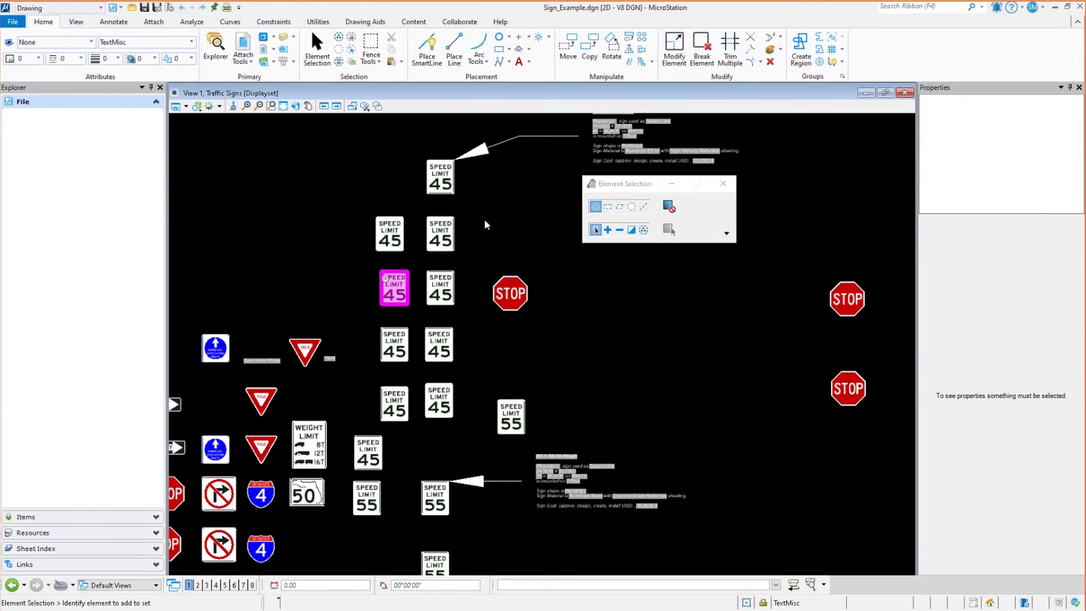
# Step: Move the Element Selection toolbox clear of the signs and zoom between the sign note and STOP sign
pyautogui.moveTo(637, 190); pyautogui.dragTo(270, 157)
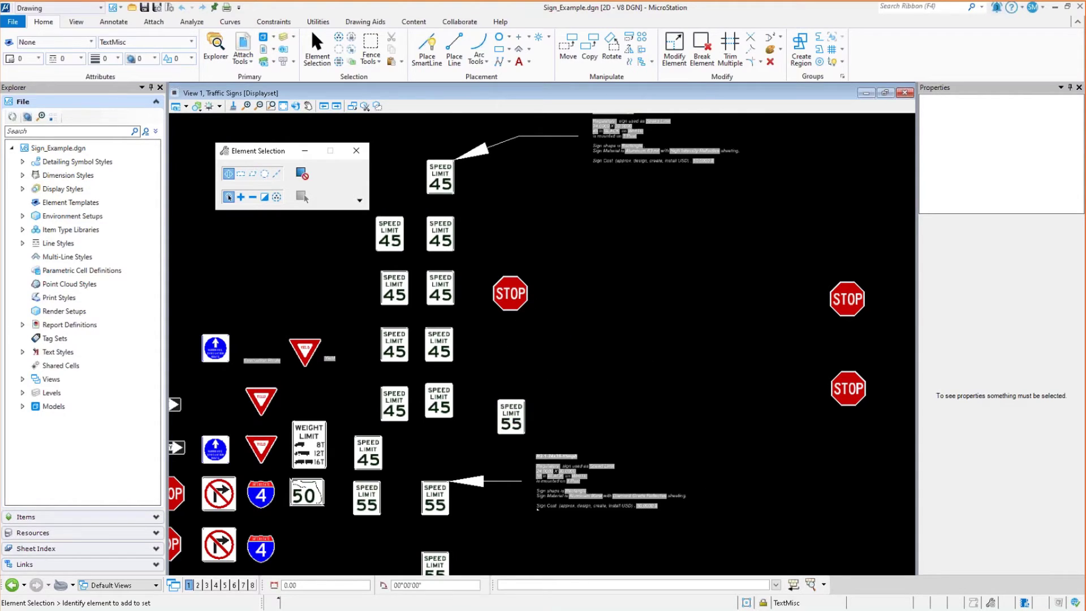
pyautogui.scroll(5, 558, 497)
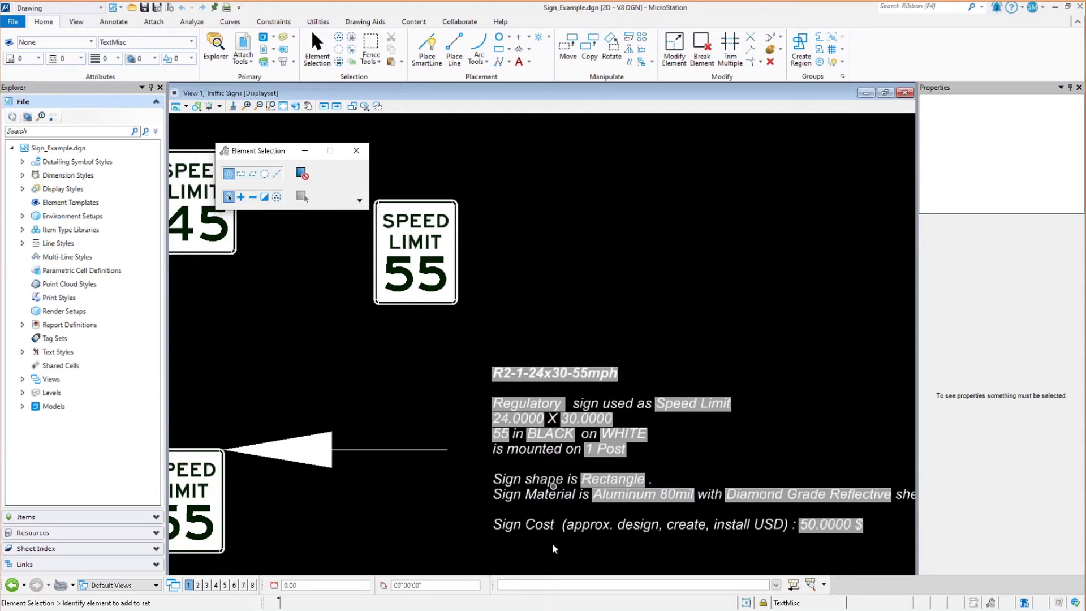
pyautogui.scroll(-4, 422, 461)
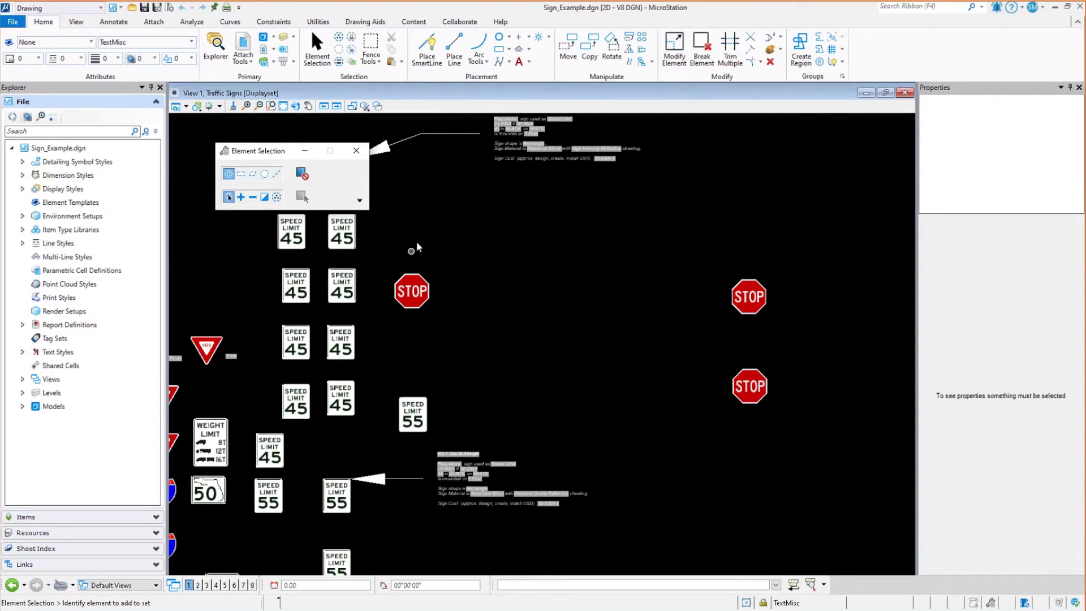
pyautogui.scroll(4, 422, 268)
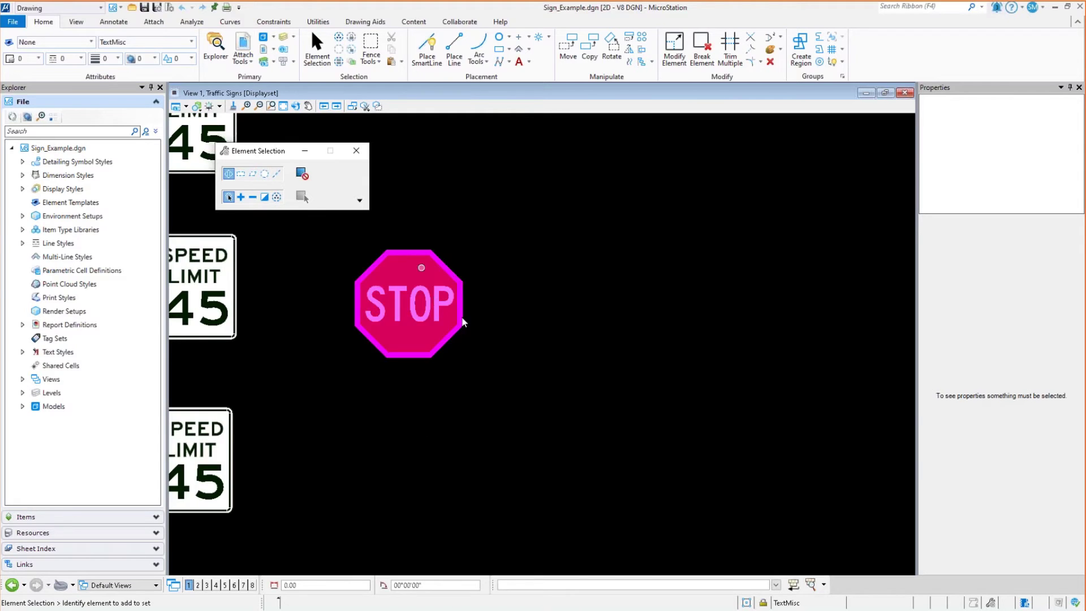
pyautogui.scroll(-2, 463, 323)
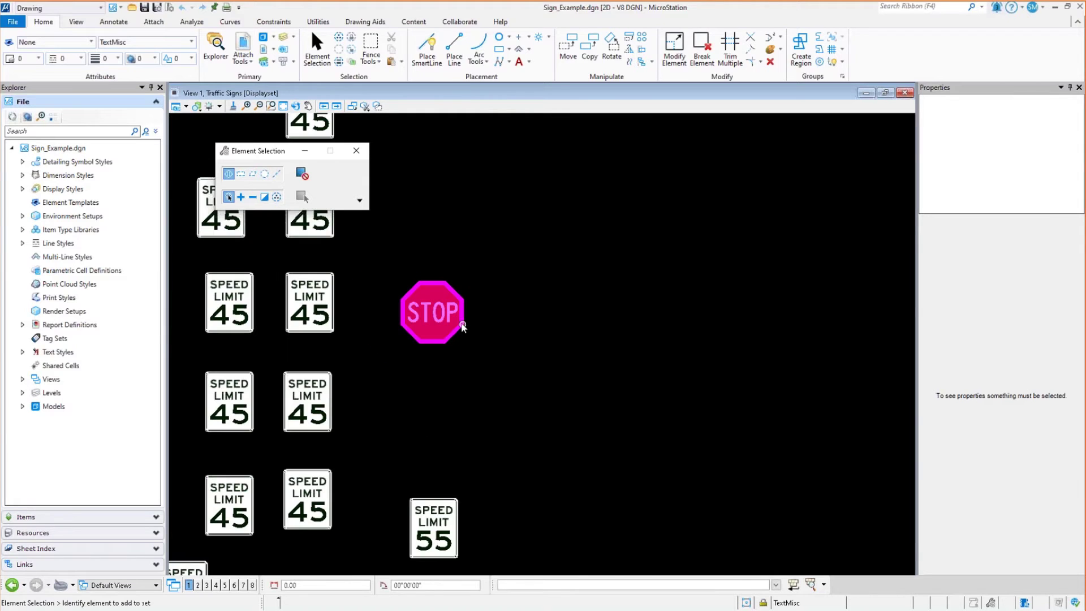
# Step: Start the Attach Item tool and move its dialog off the STOP sign
pyautogui.click(154, 23)
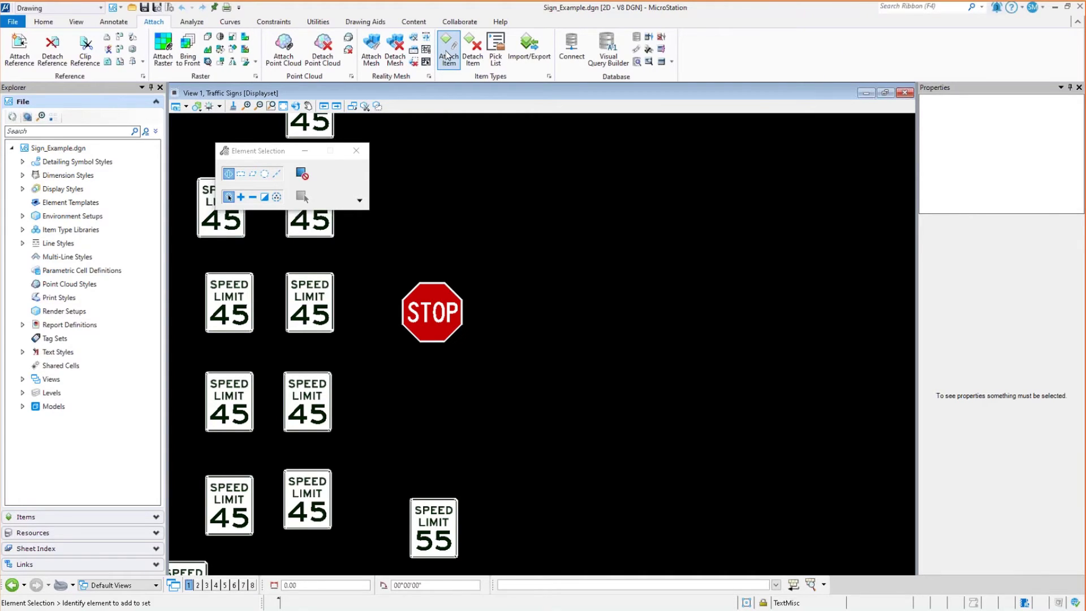
pyautogui.click(448, 59)
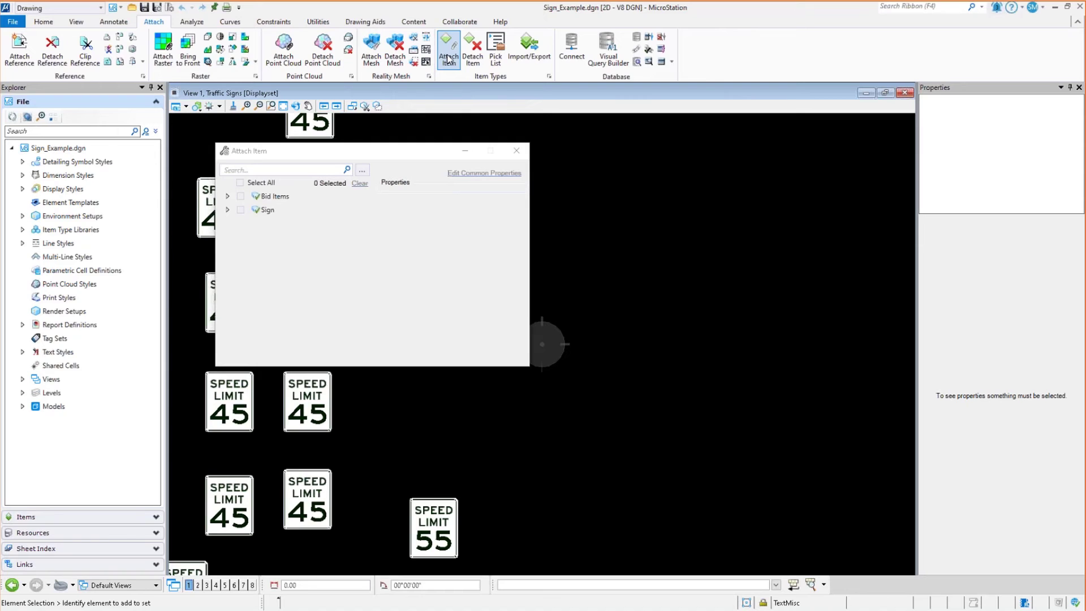
pyautogui.moveTo(266, 150); pyautogui.dragTo(707, 116)
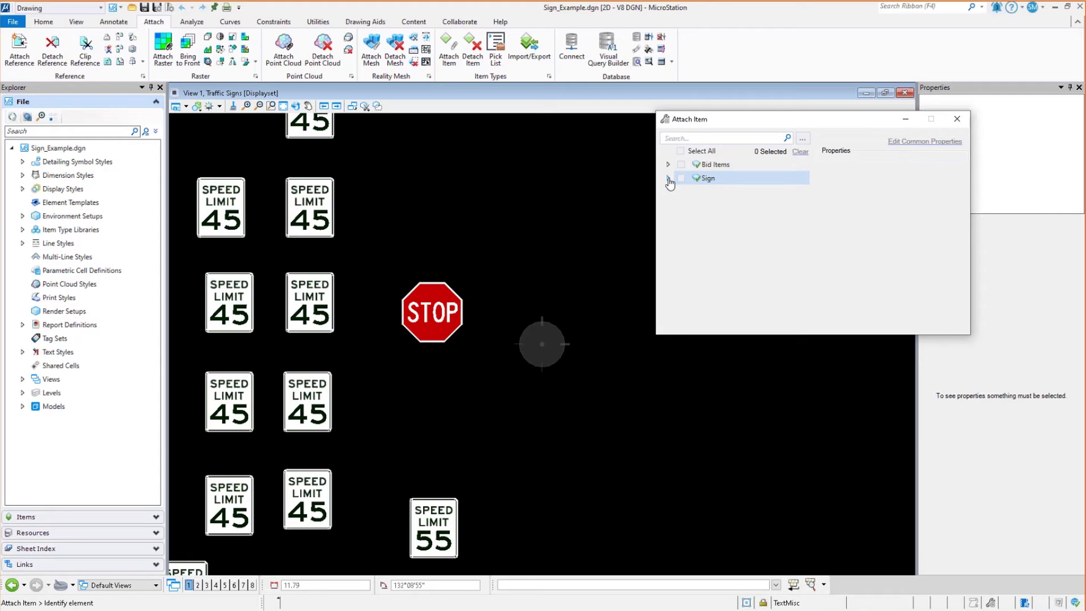
# Step: Check the Sign library's RoadSign item and set its Catalog_Number to R1-1-30x30
pyautogui.click(669, 179)
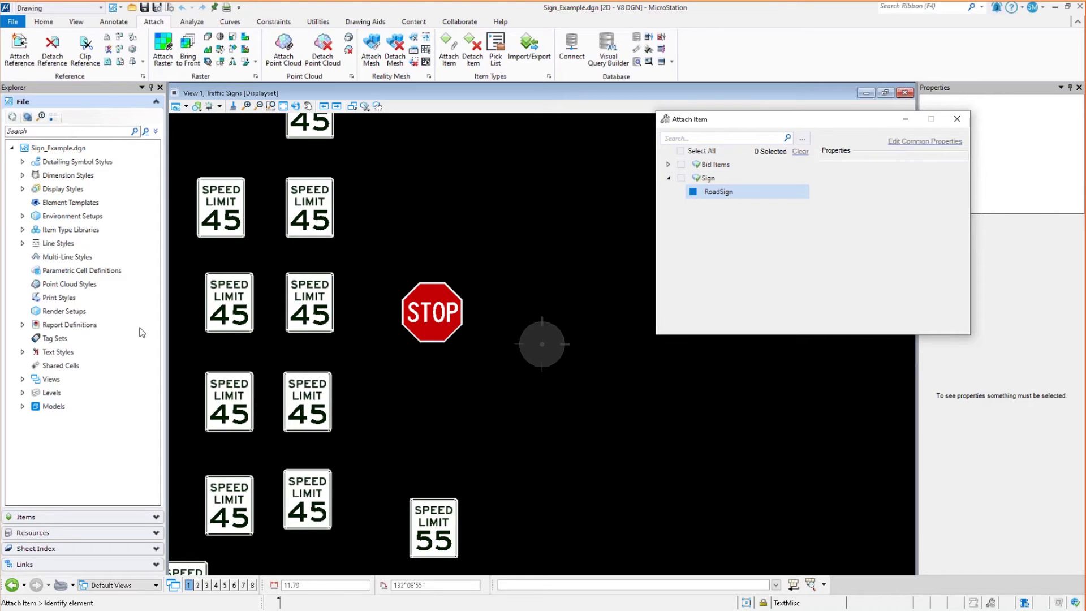
pyautogui.click(664, 192)
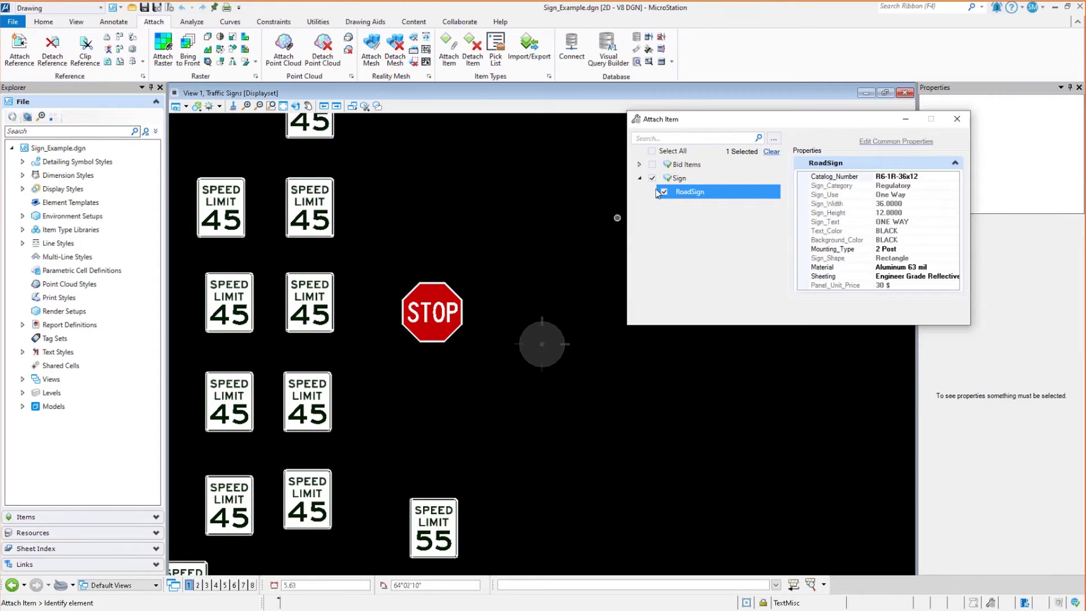
pyautogui.click(950, 177)
pyautogui.click(958, 180)
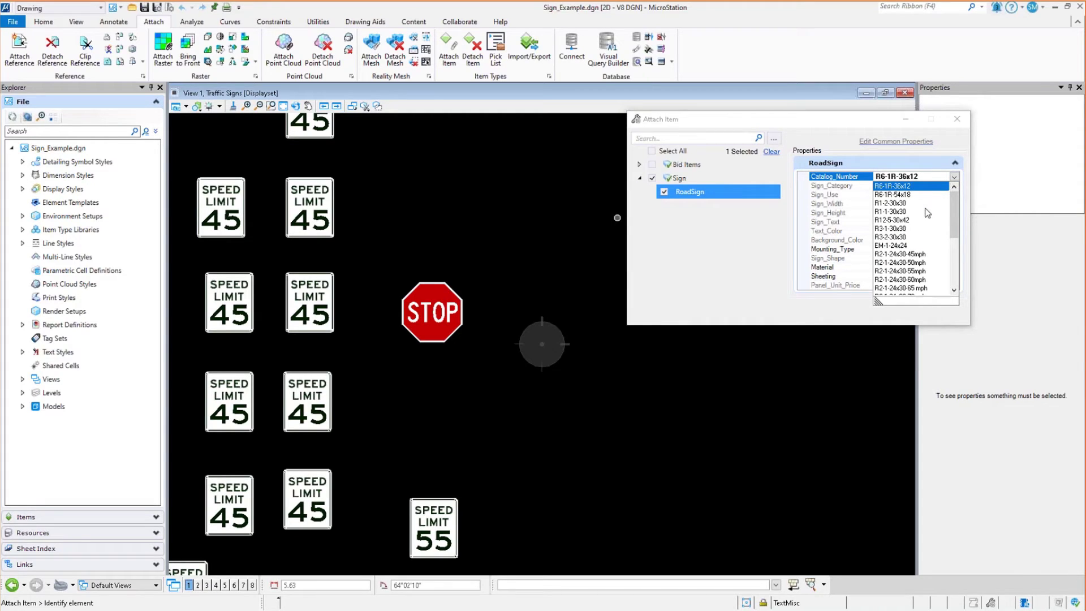
pyautogui.click(899, 212)
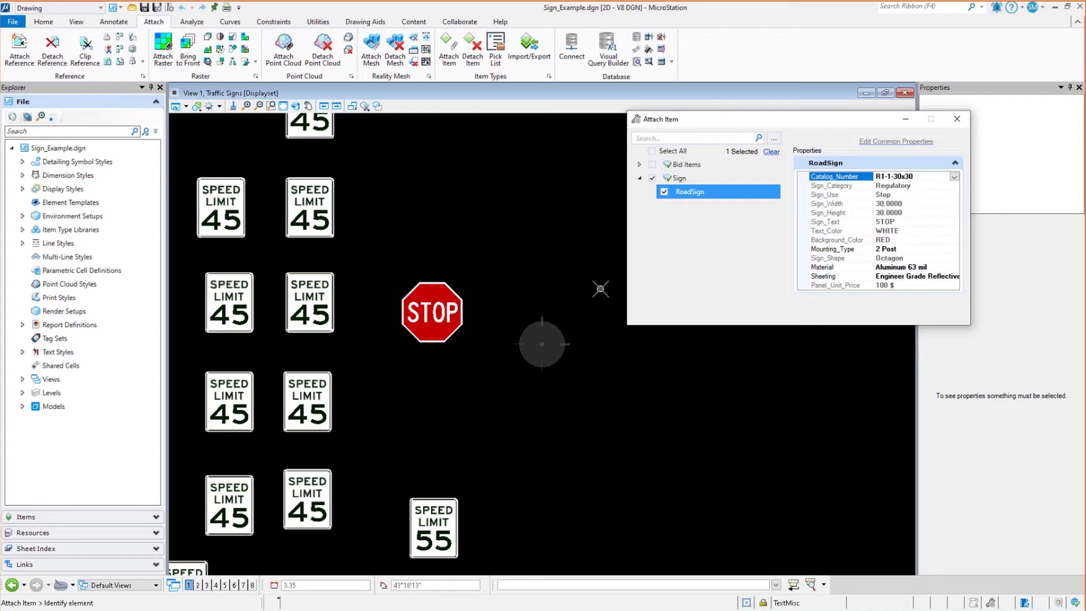
# Step: Attach the RoadSign item to the STOP sign cell, close Attach Item, and select the cell
pyautogui.click(448, 284)
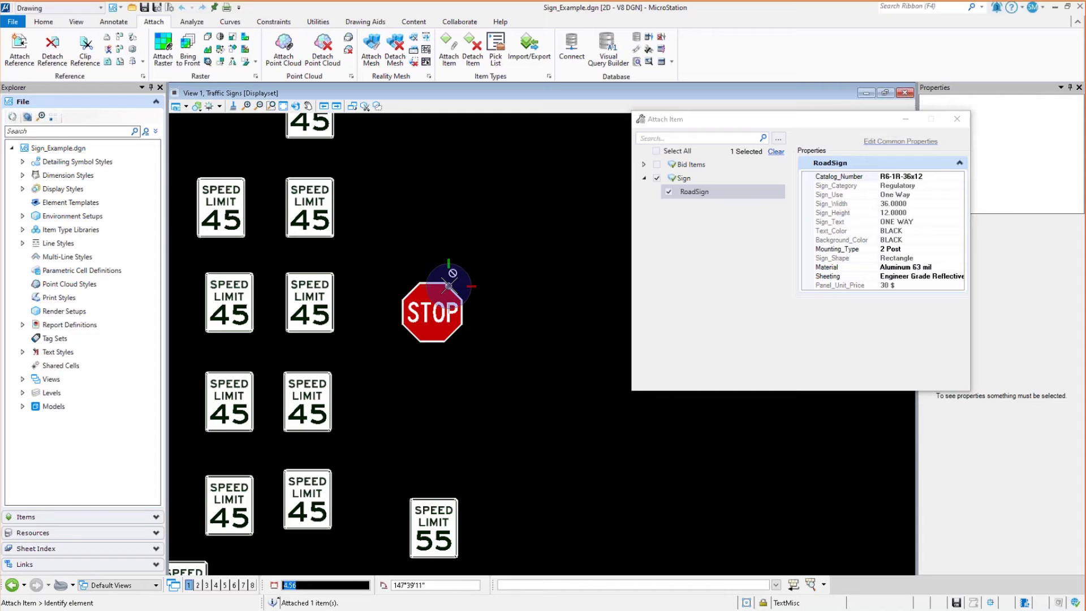
pyautogui.click(957, 119)
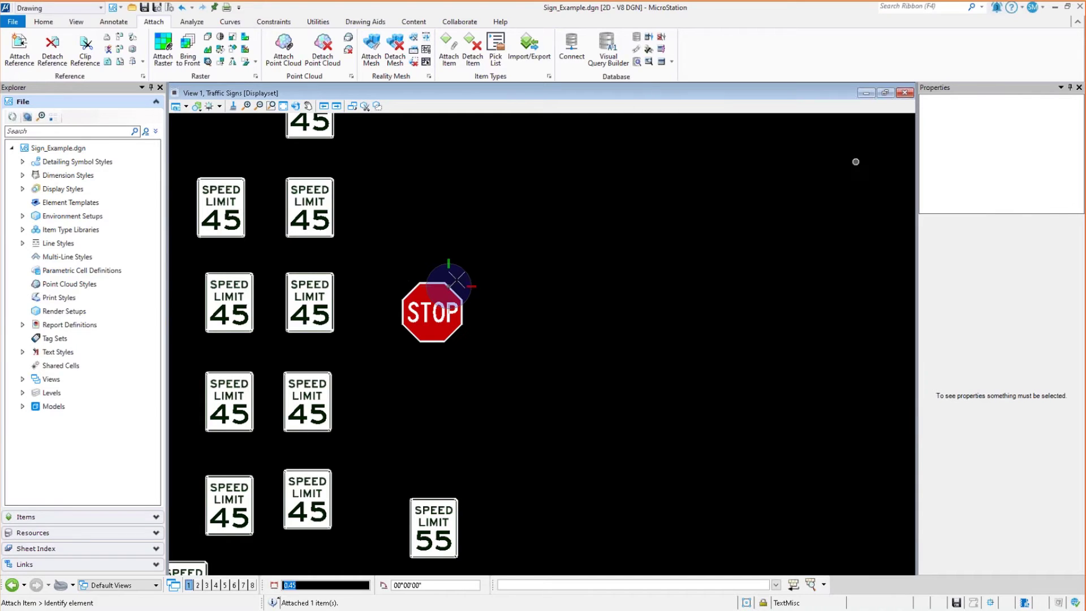
pyautogui.rightClick(419, 263)
pyautogui.click(451, 290)
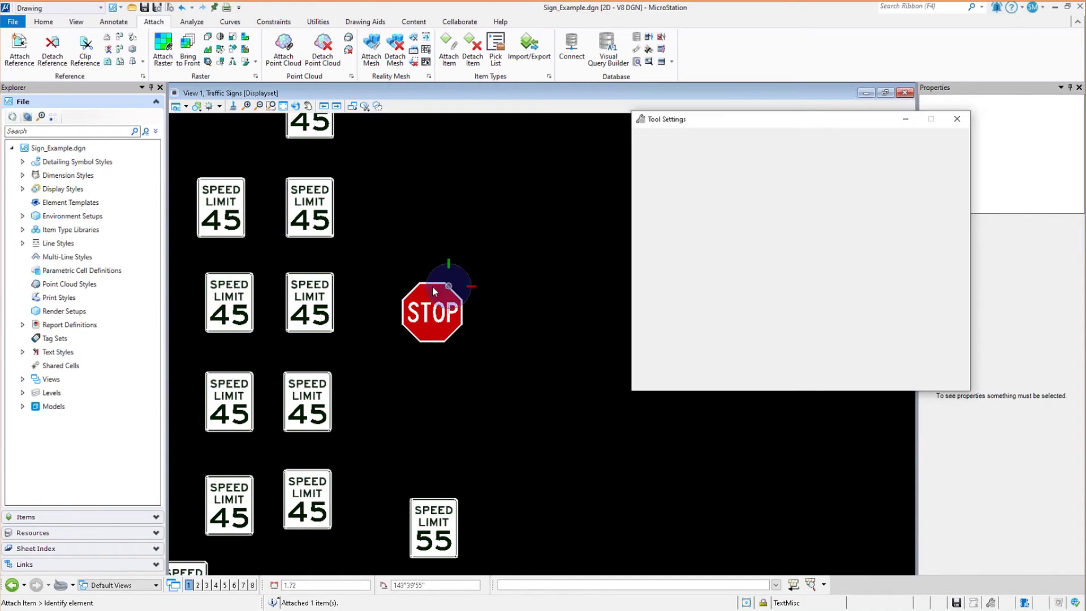
pyautogui.click(431, 283)
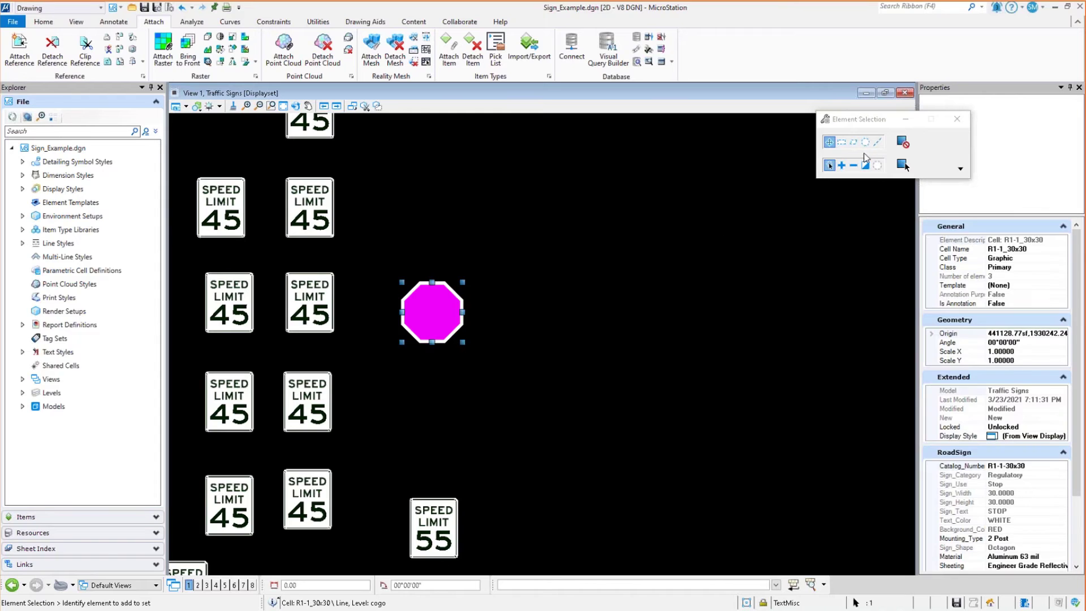
# Step: Review the cell's RoadSign properties under Items, then deselect it and zoom to the speed limit note
pyautogui.moveTo(866, 120); pyautogui.dragTo(711, 139)
pyautogui.click(949, 130)
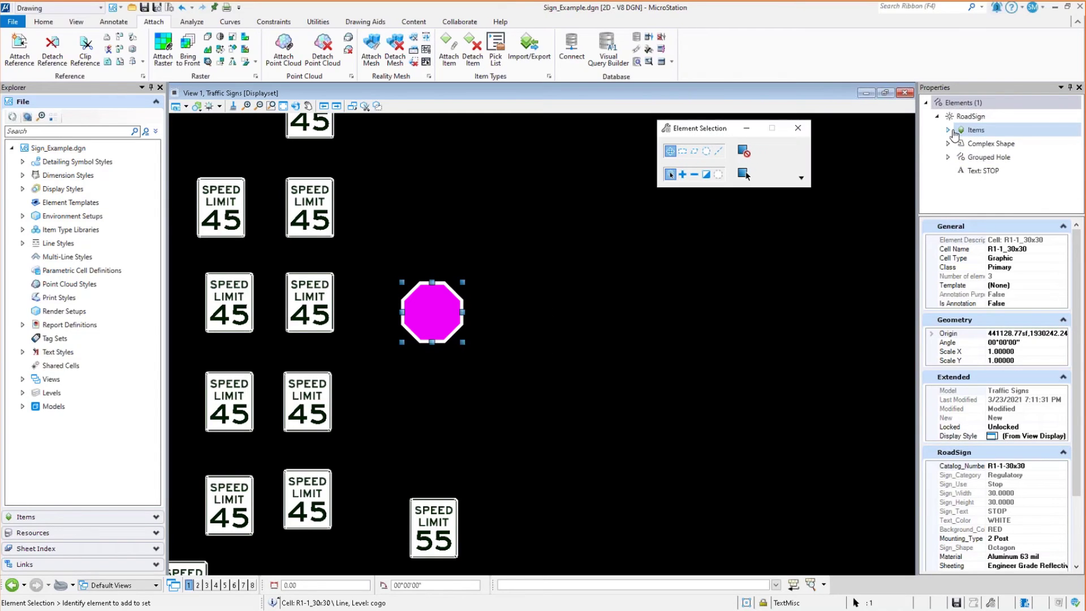
pyautogui.click(996, 143)
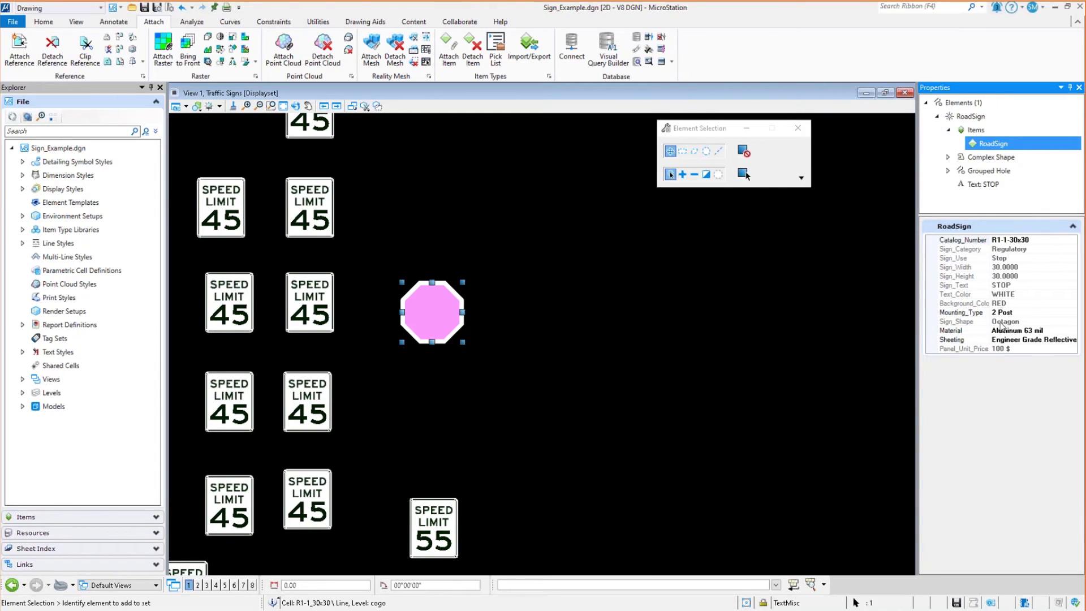
pyautogui.click(655, 315)
pyautogui.scroll(-3, 293, 422)
pyautogui.scroll(2, 381, 331)
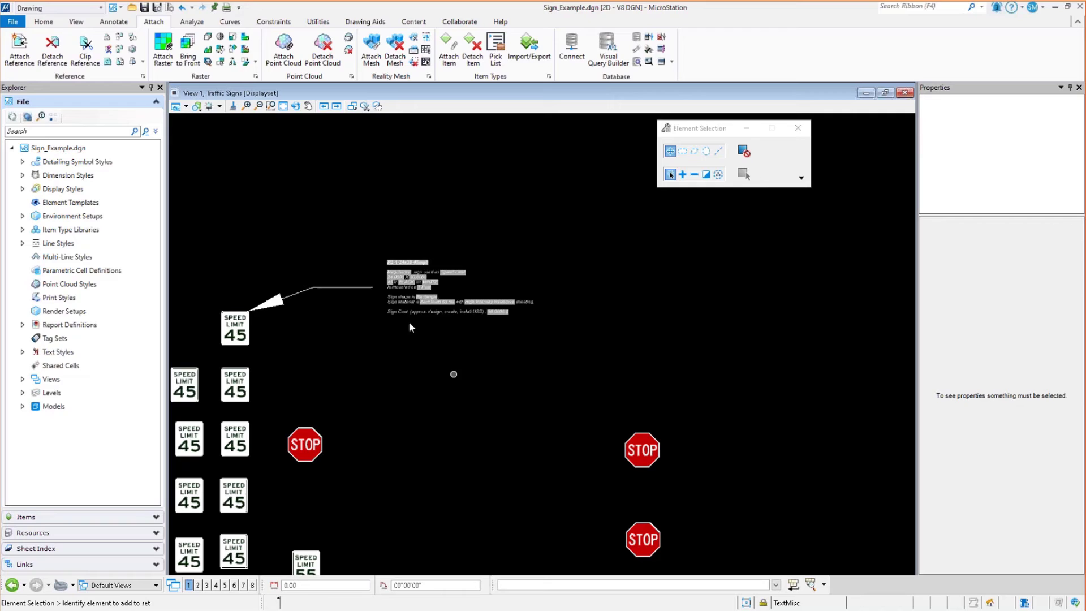
# Step: Start a new note from the Annotate tools and insert the Sign Details All text favorite
pyautogui.click(114, 21)
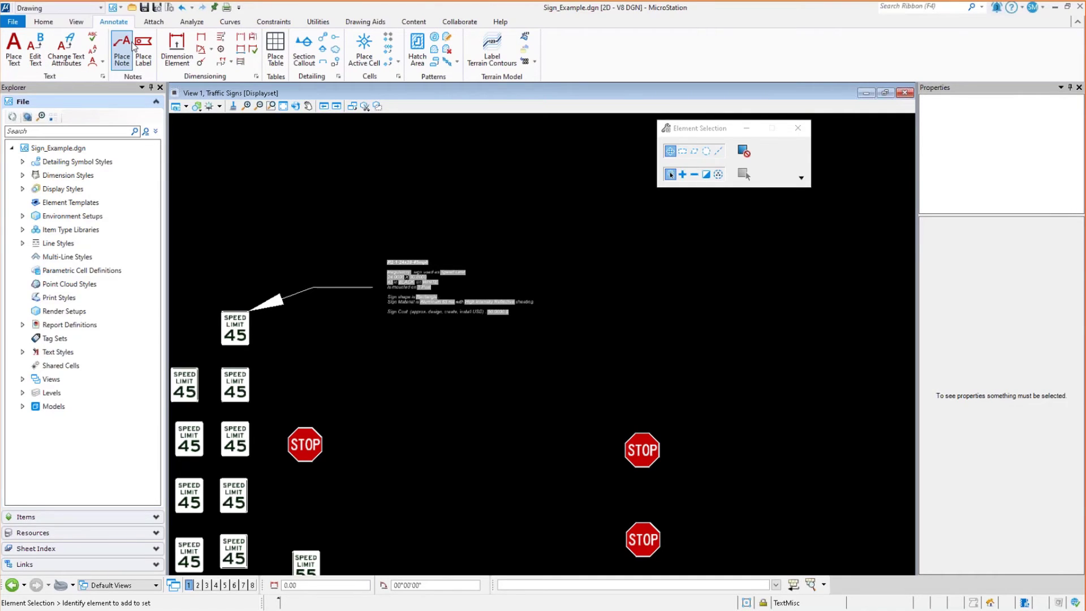
pyautogui.click(122, 66)
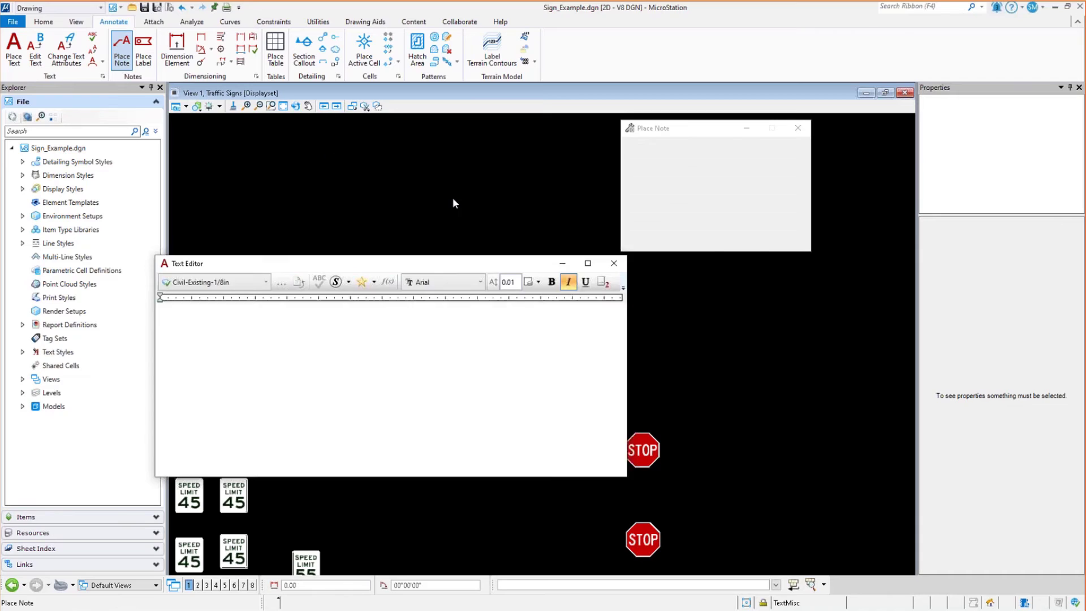
pyautogui.click(372, 281)
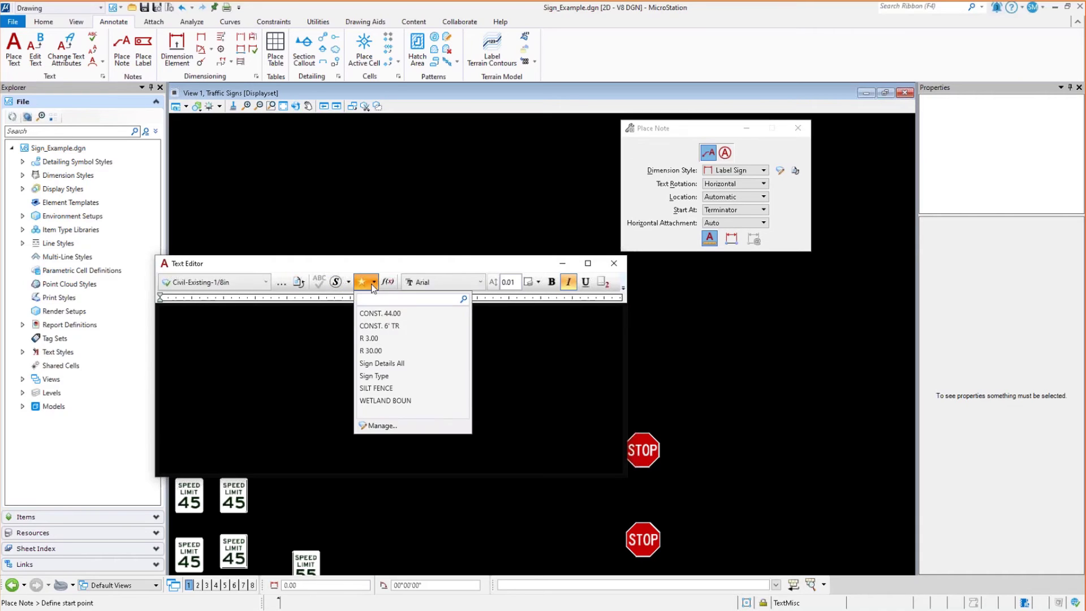
pyautogui.click(395, 364)
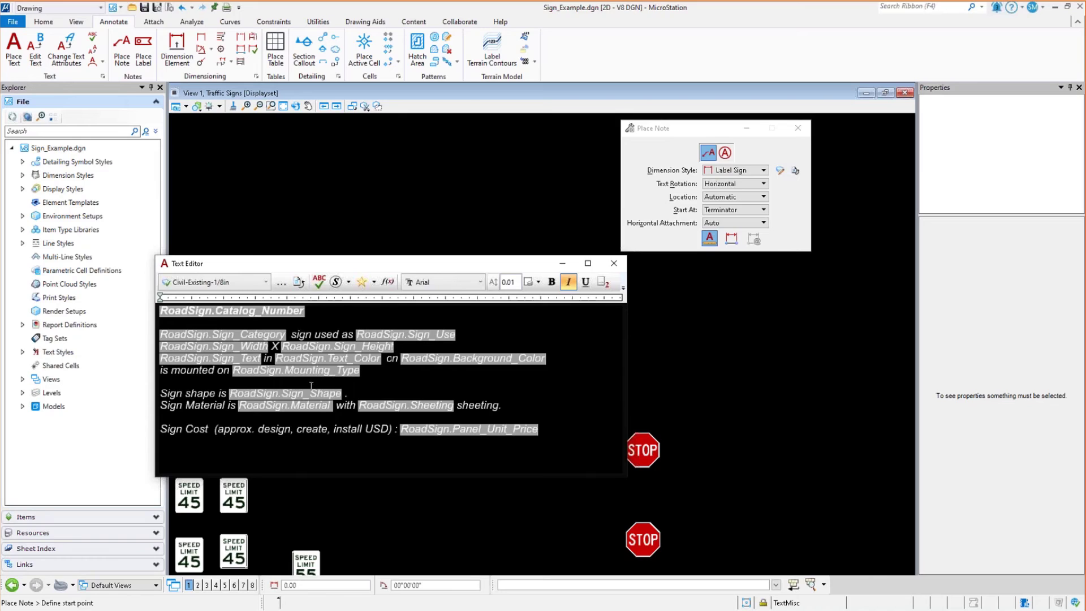
# Step: Place the note with its leader on the left STOP sign, showing R1-1-30x30 data, and close the editor
pyautogui.moveTo(312, 270); pyautogui.dragTo(663, 159)
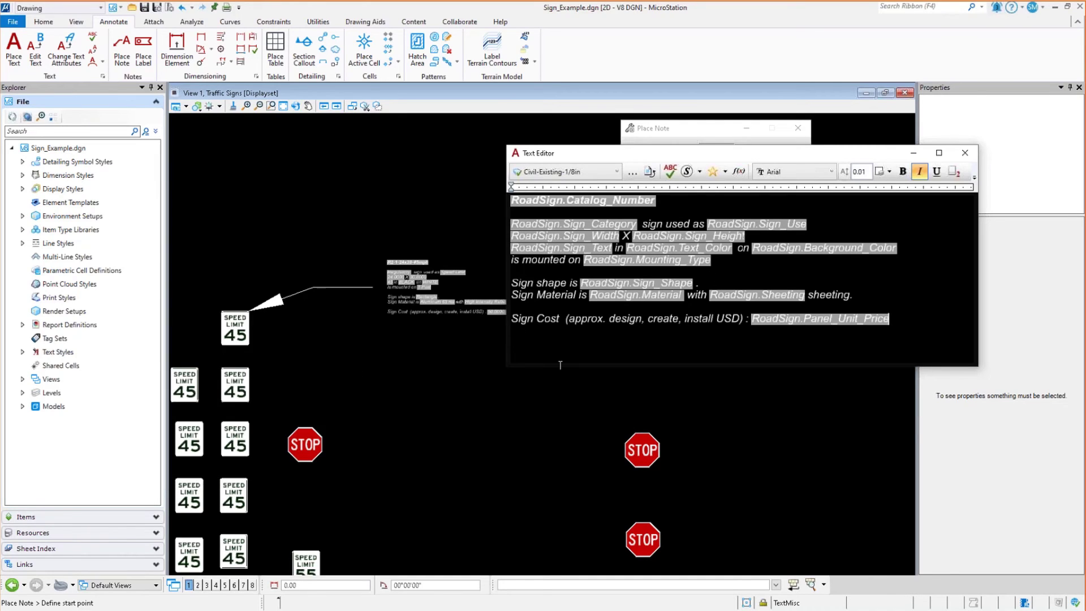
pyautogui.click(312, 418)
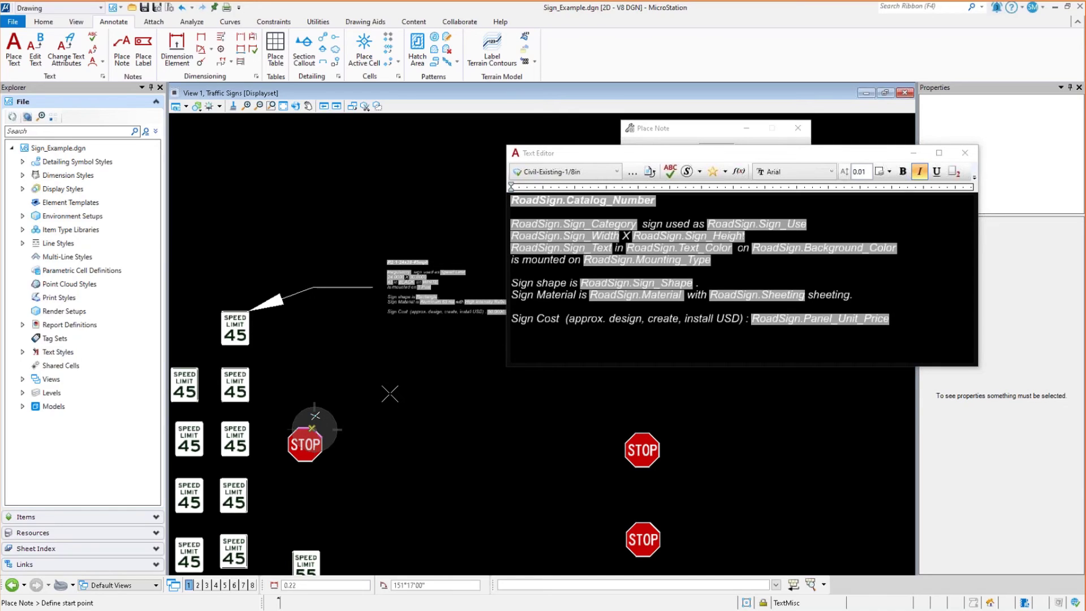
pyautogui.click(390, 394)
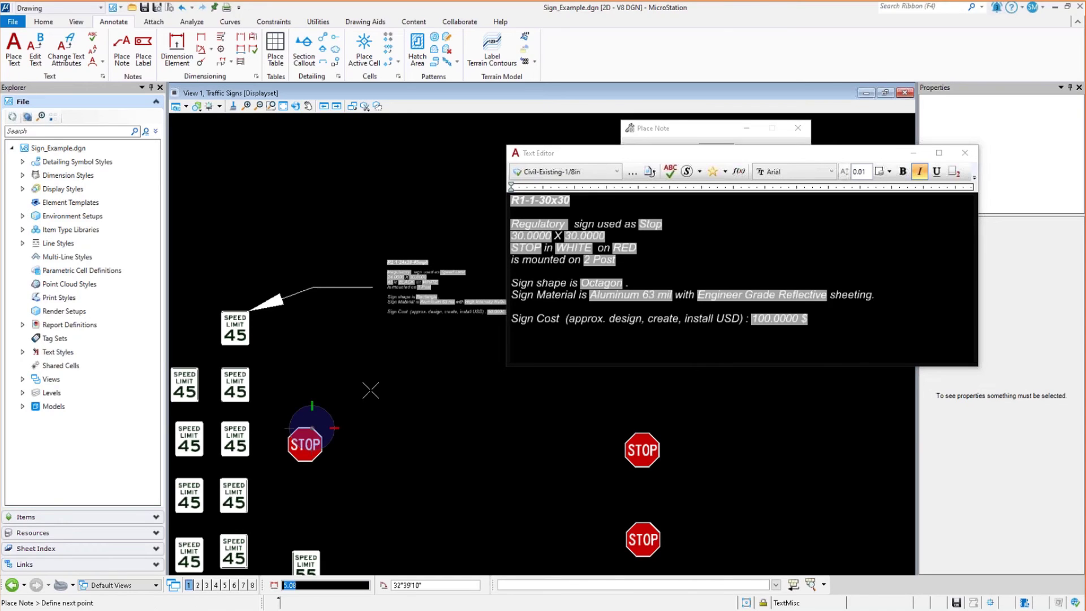
pyautogui.click(370, 390)
pyautogui.scroll(4, 509, 393)
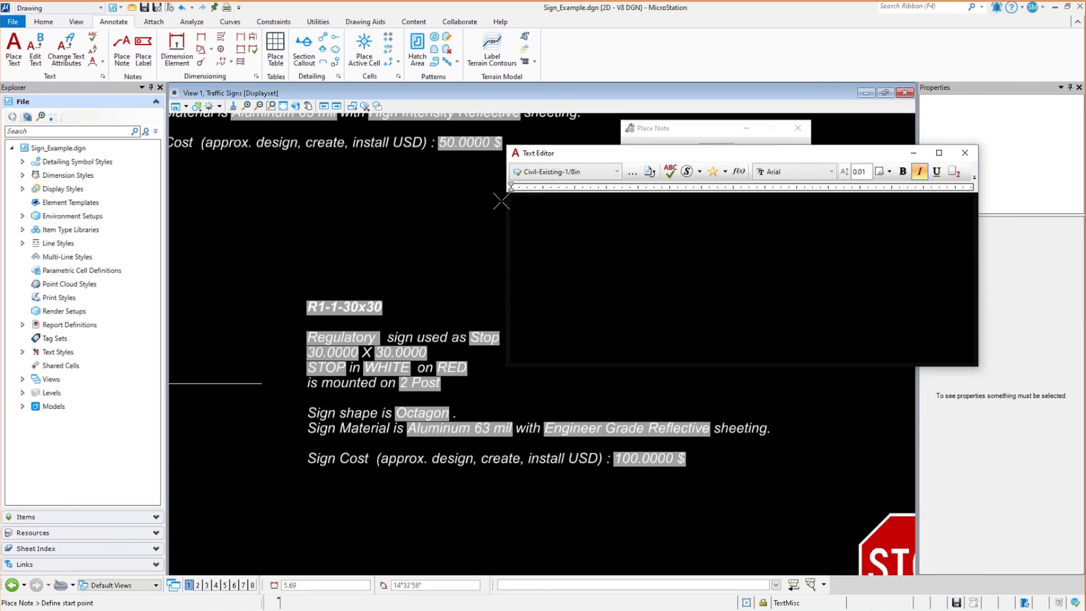
pyautogui.click(516, 154)
pyautogui.click(534, 235)
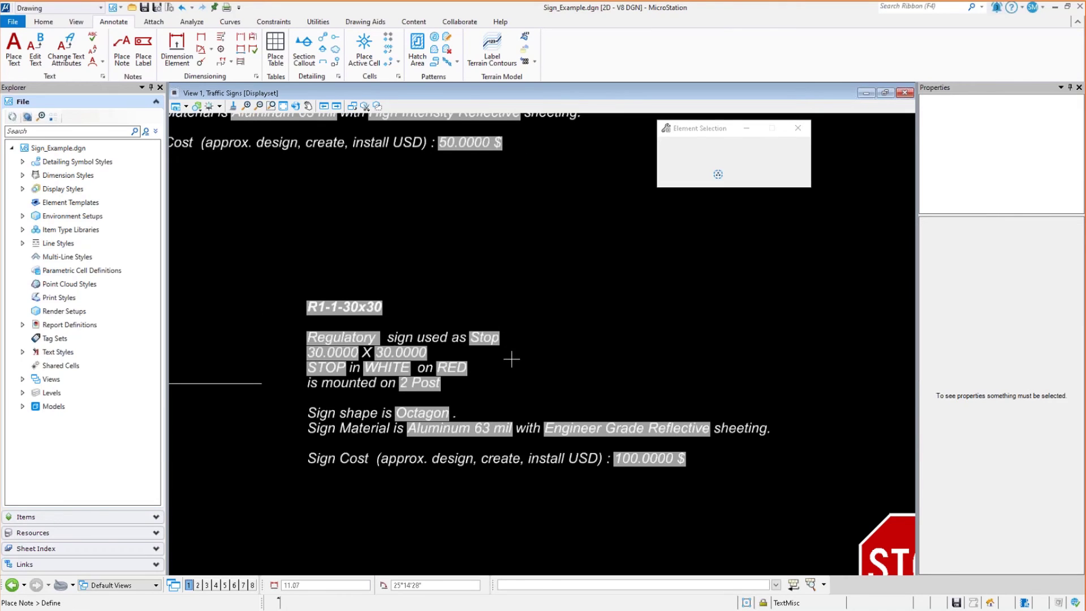
pyautogui.scroll(-3, 501, 347)
pyautogui.scroll(3, 501, 347)
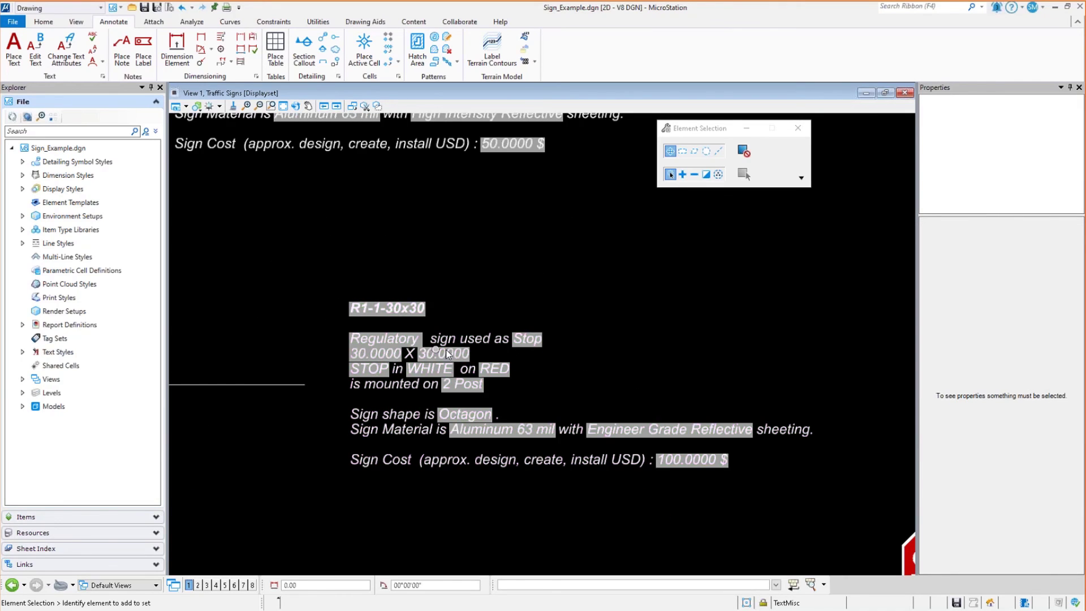
pyautogui.scroll(-2, 633, 383)
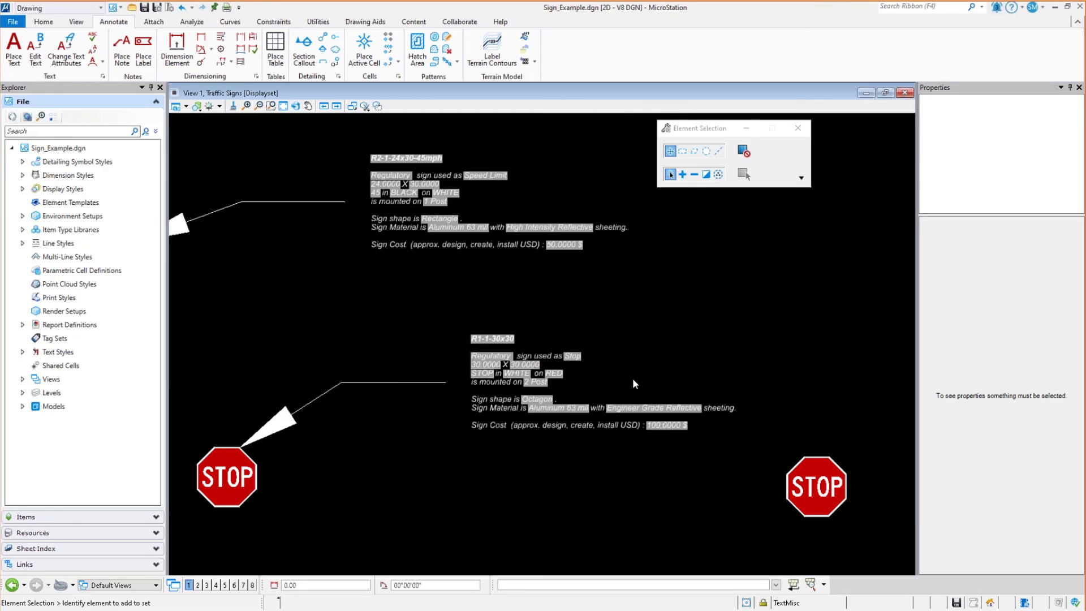